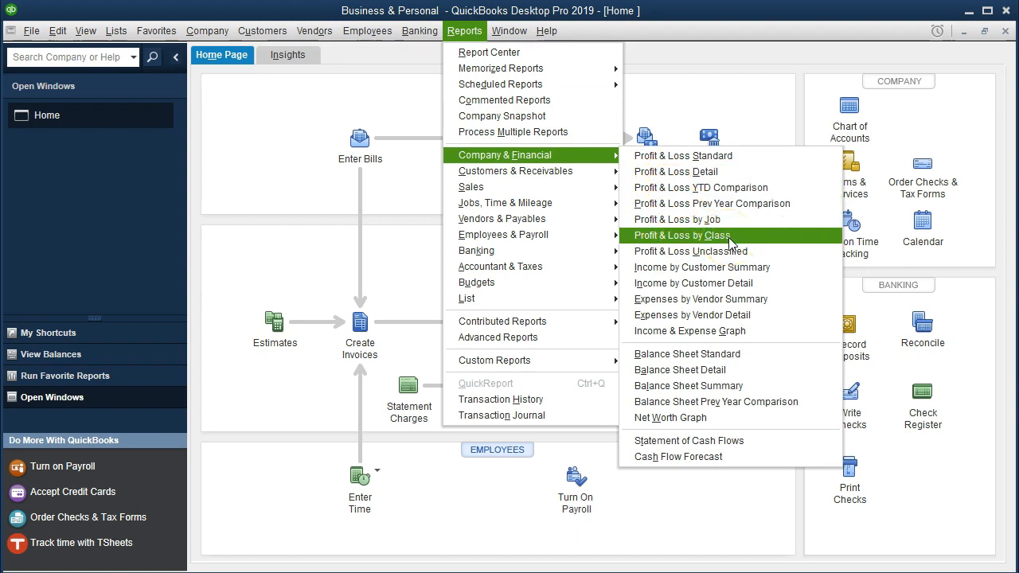
# Run the Profit & Loss by Class report for 01/01/2020 through 12/31/2020.
pyautogui.click(729, 235)
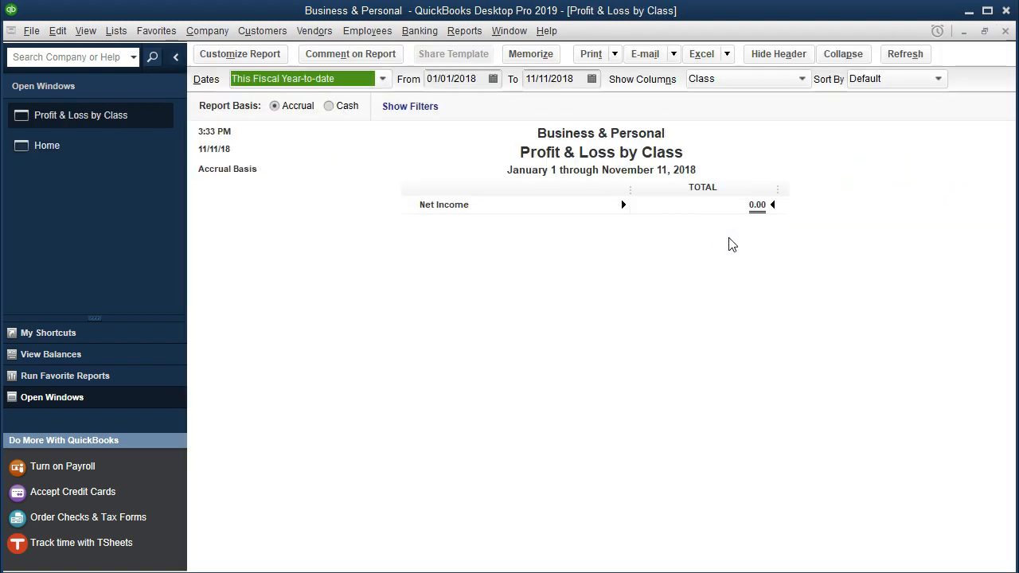
pyautogui.press('Tab')
pyautogui.write('010120')
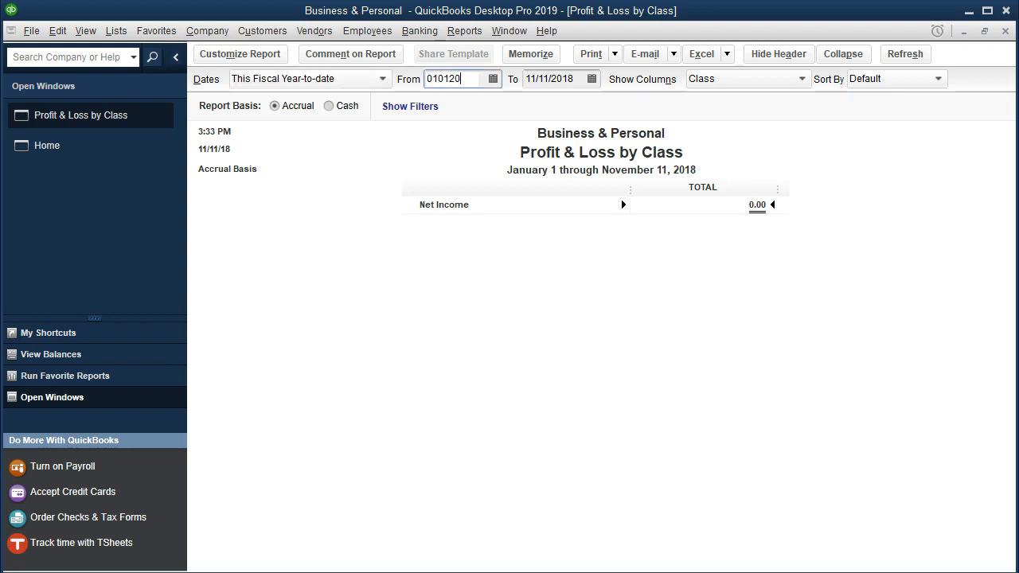
pyautogui.press('Tab')
pyautogui.write('123120')
pyautogui.press('Tab')
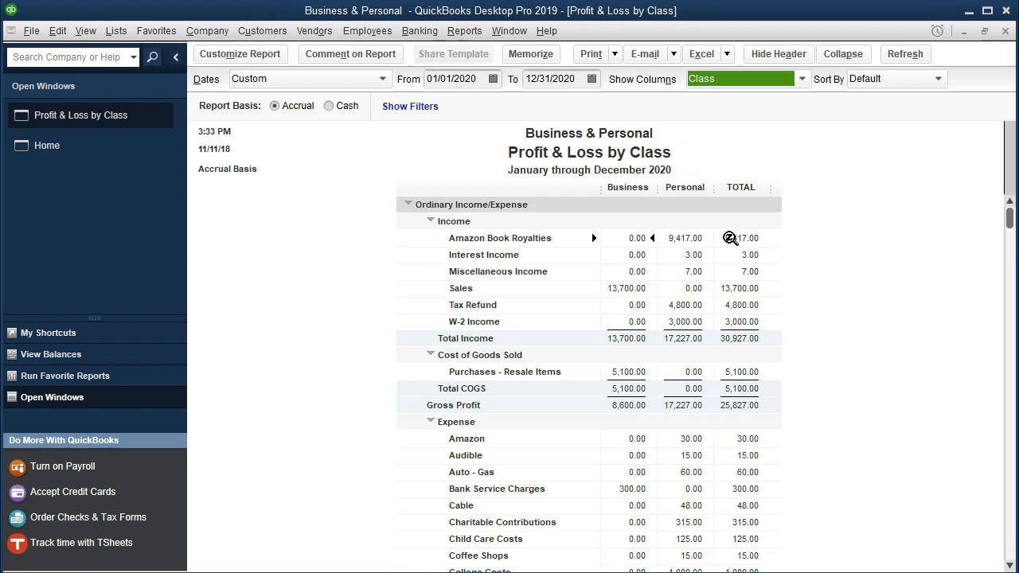
# Review the report's Business and Personal columns and open the transaction detail behind the Personal Charitable Contributions amount.
pyautogui.scroll(-3, 732, 338)
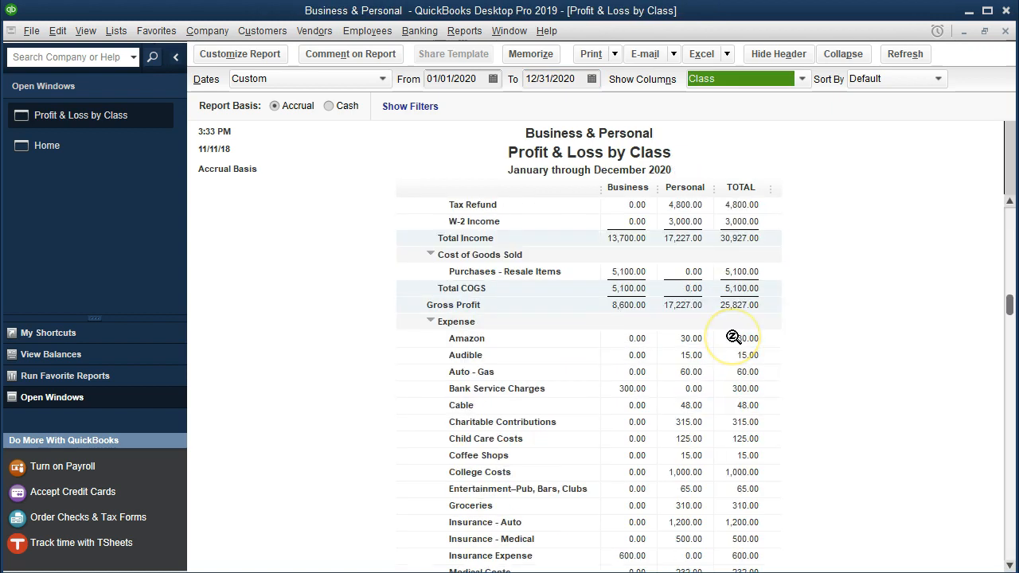
pyautogui.scroll(-1, 732, 338)
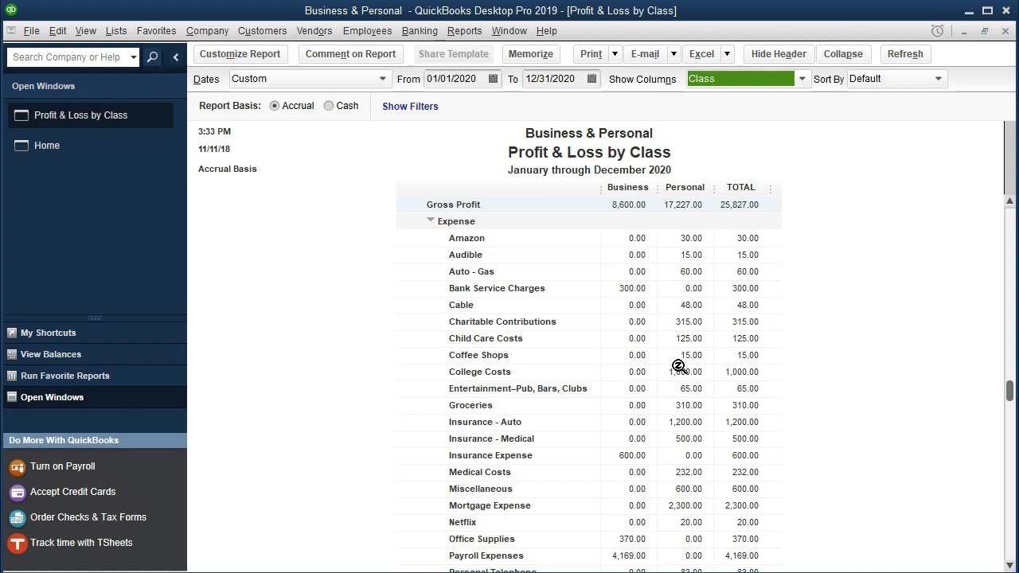
pyautogui.scroll(-4, 678, 367)
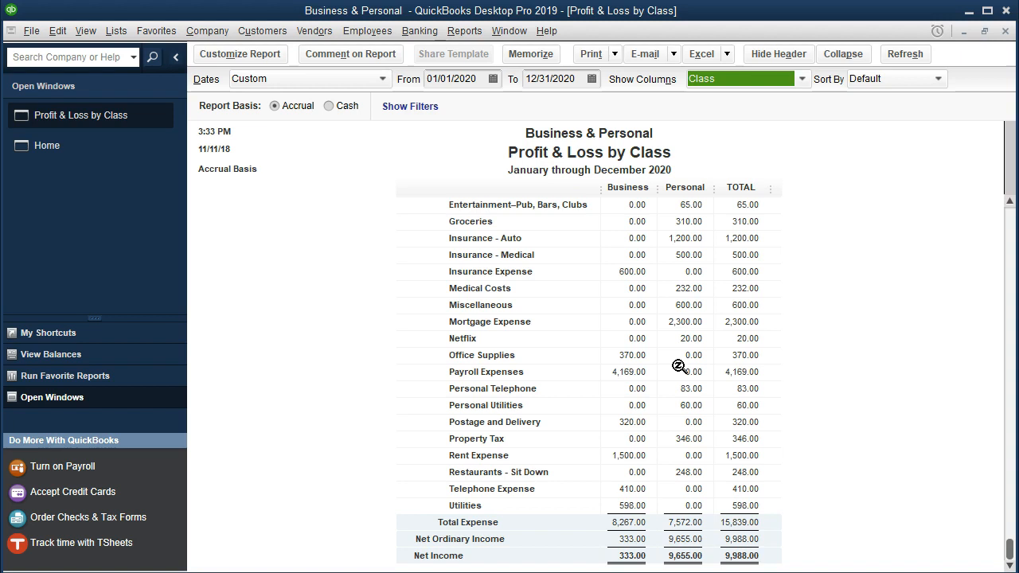
pyautogui.scroll(3, 678, 366)
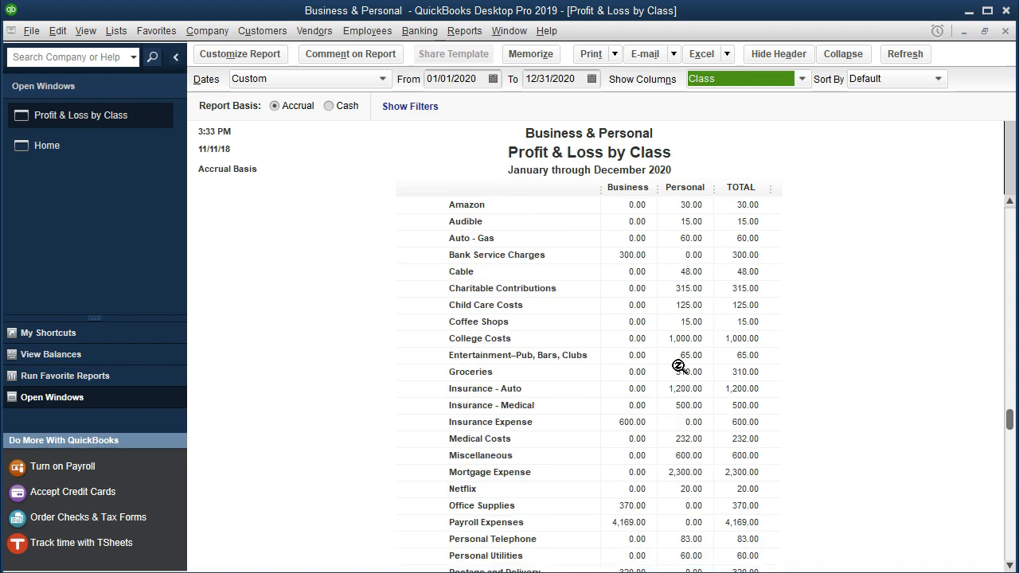
pyautogui.click(632, 254)
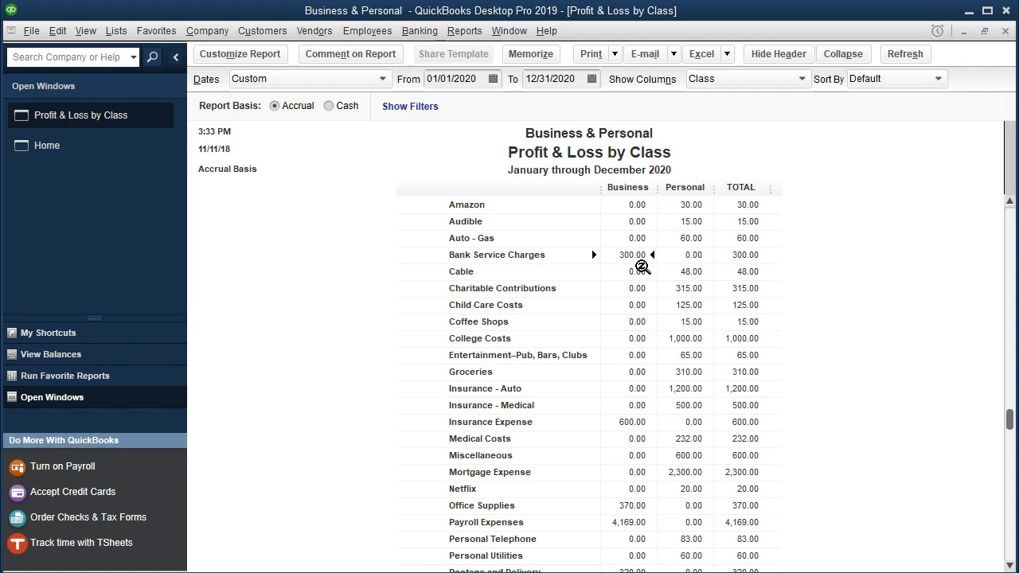
pyautogui.click(685, 290)
pyautogui.doubleClick(686, 290)
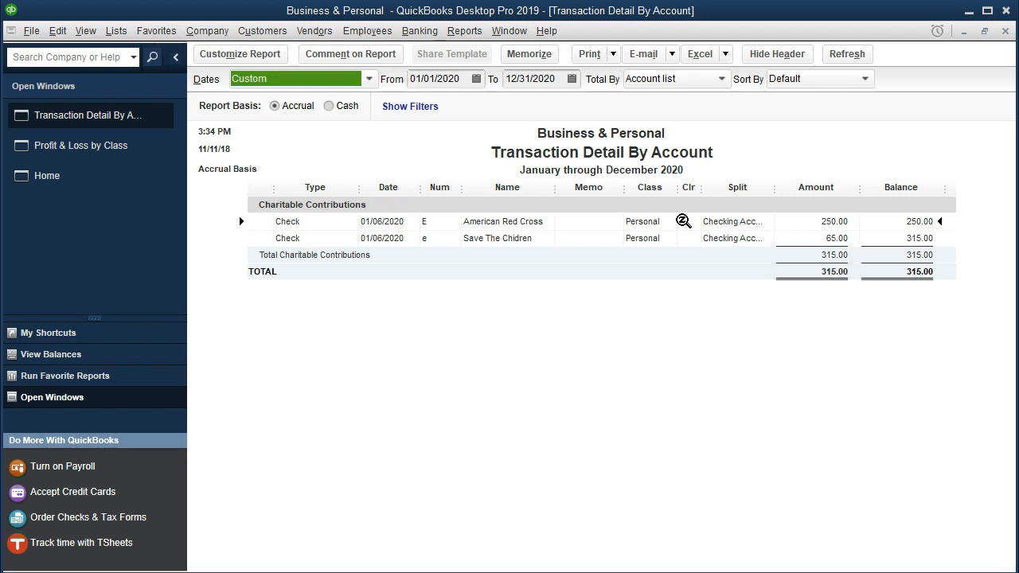
# Return to the class report and open the transaction detail behind the Business Bank Service Charges amount.
pyautogui.click(1004, 30)
pyautogui.click(634, 255)
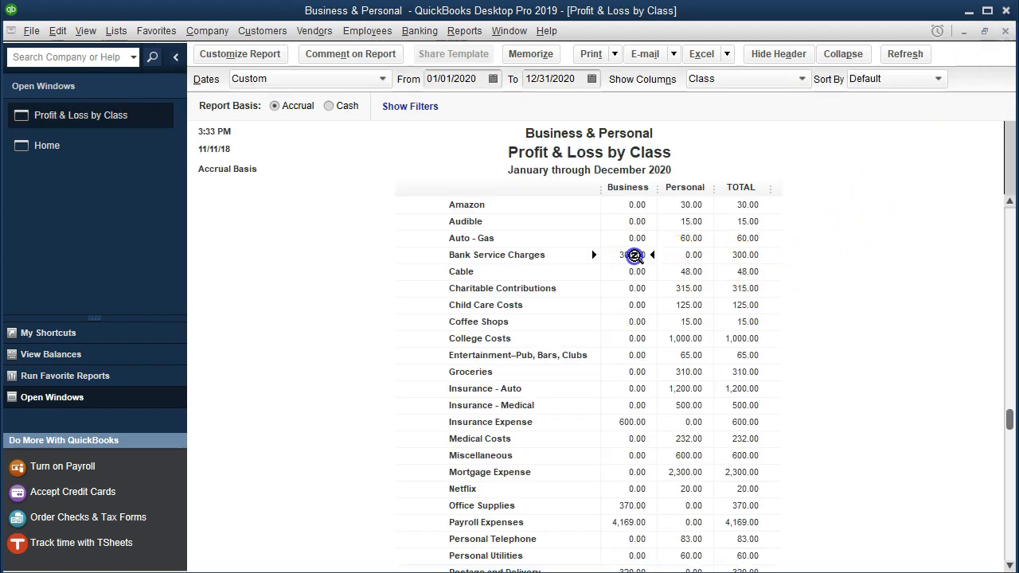
pyautogui.doubleClick(632, 255)
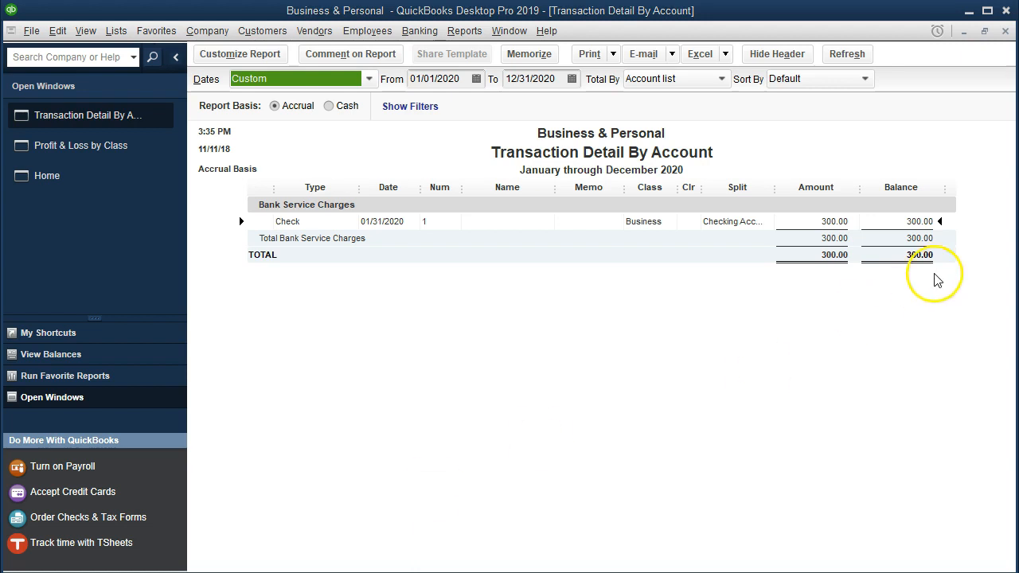
# Switch to Calculator, multiply 300 by 0.5, and move Calculator out of the way of the transaction detail.
pyautogui.moveTo(1018, 80); pyautogui.dragTo(519, 79)
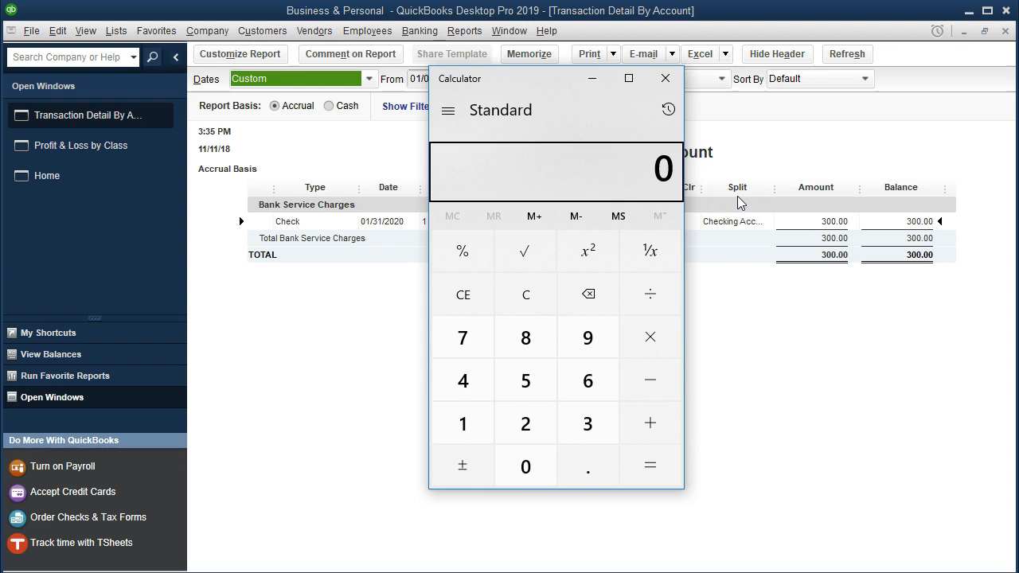
pyautogui.write('300')
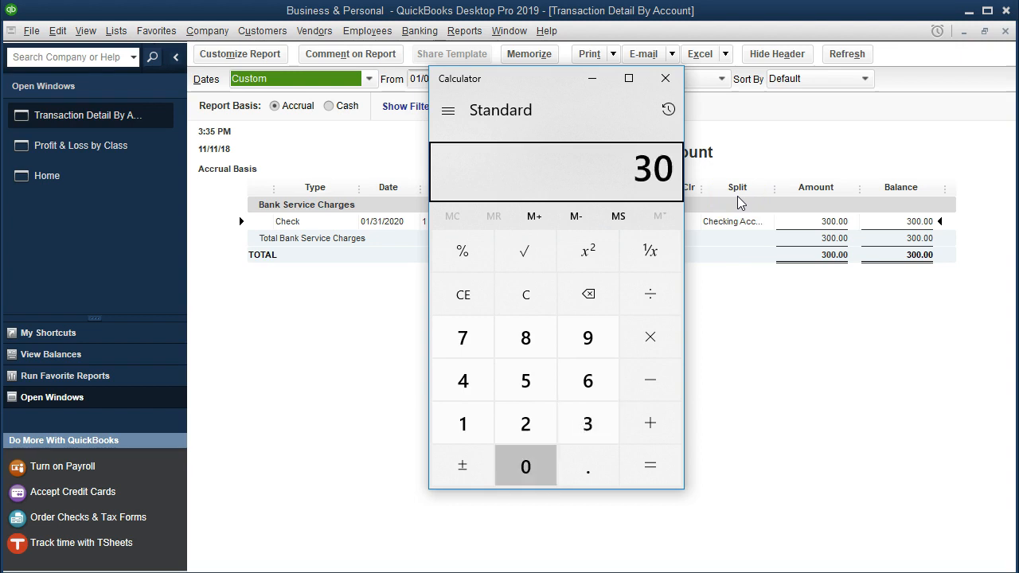
pyautogui.press('*')
pyautogui.write('.5')
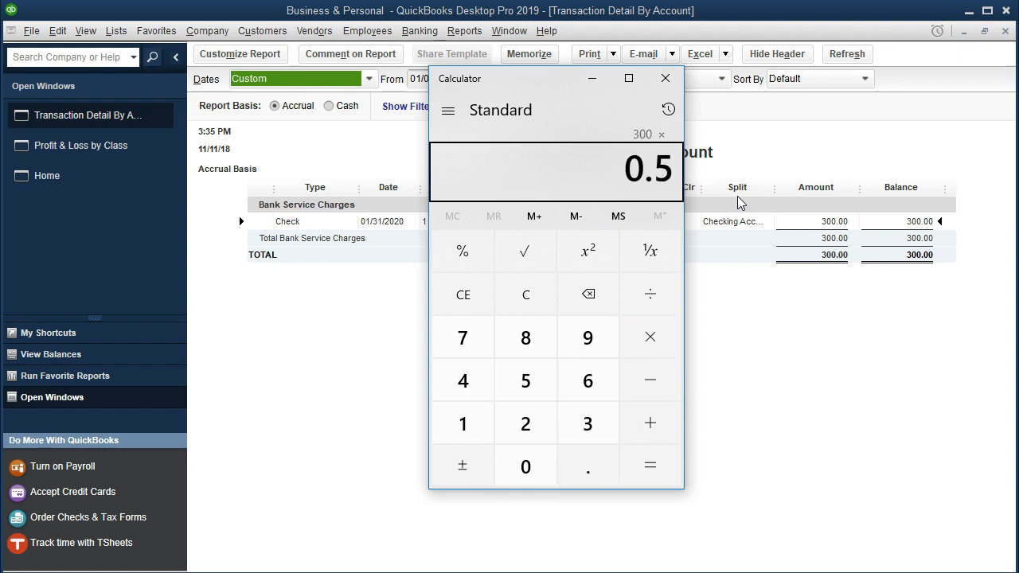
pyautogui.press('Return')
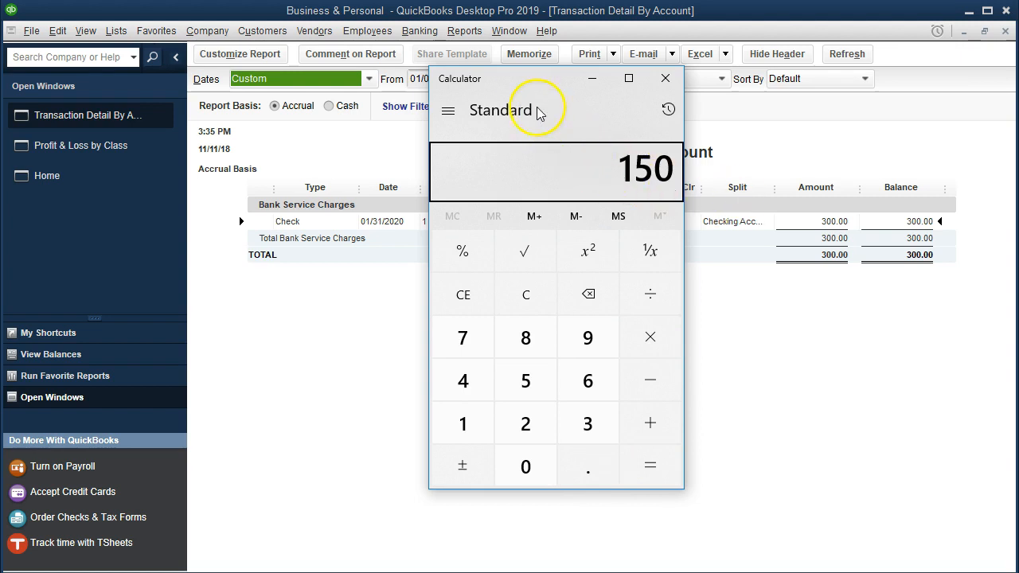
pyautogui.moveTo(551, 90); pyautogui.dragTo(576, 92)
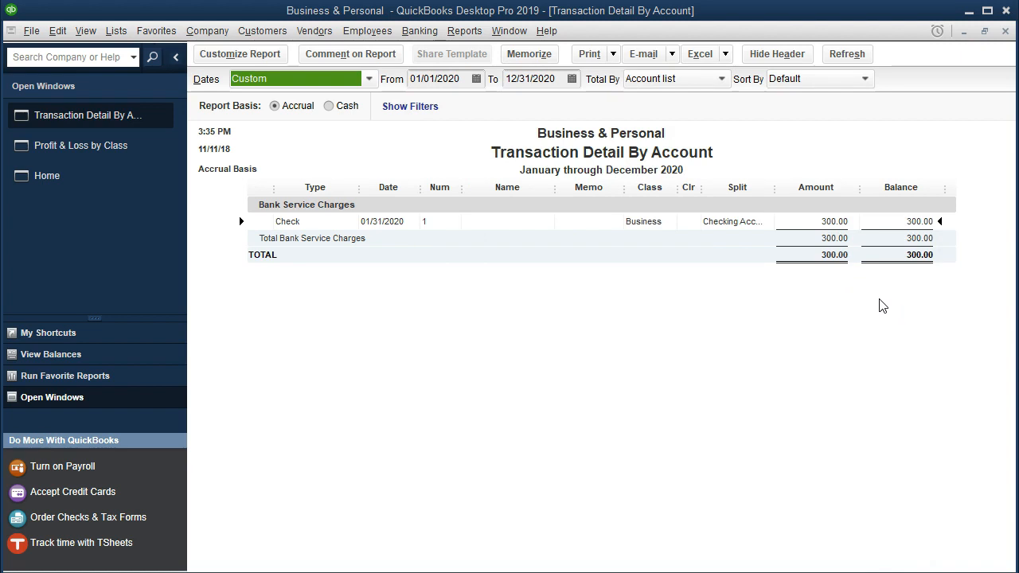
# Open the 01/31/2020 bank charge check and add a second expense line for the Bank Service Charges account.
pyautogui.click(823, 221)
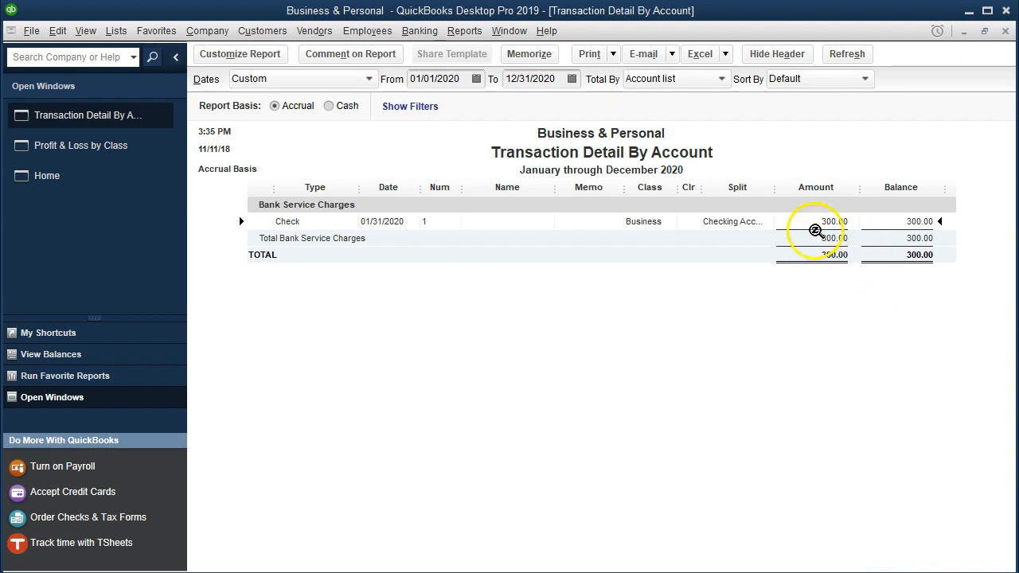
pyautogui.doubleClick(815, 229)
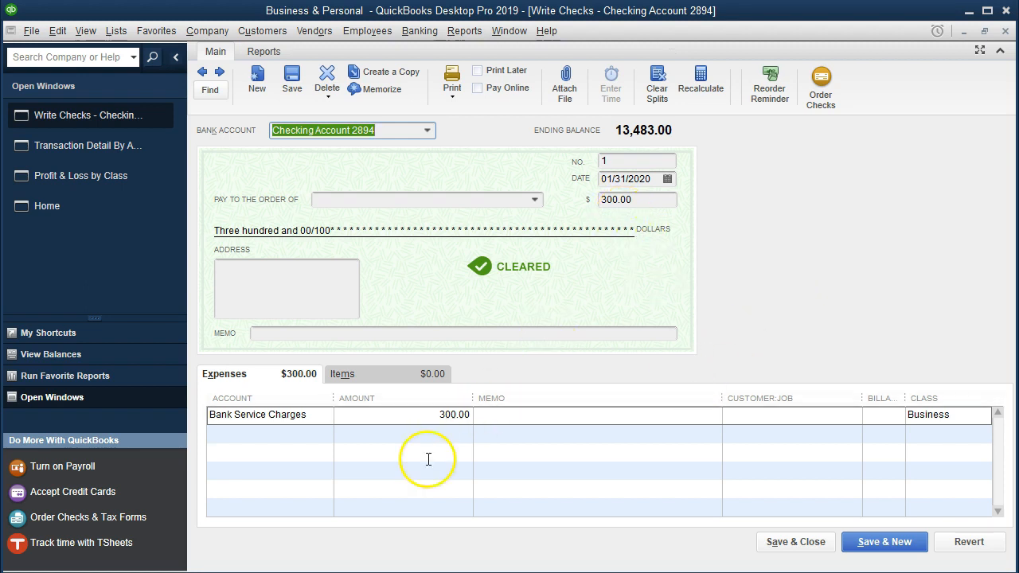
pyautogui.click(310, 416)
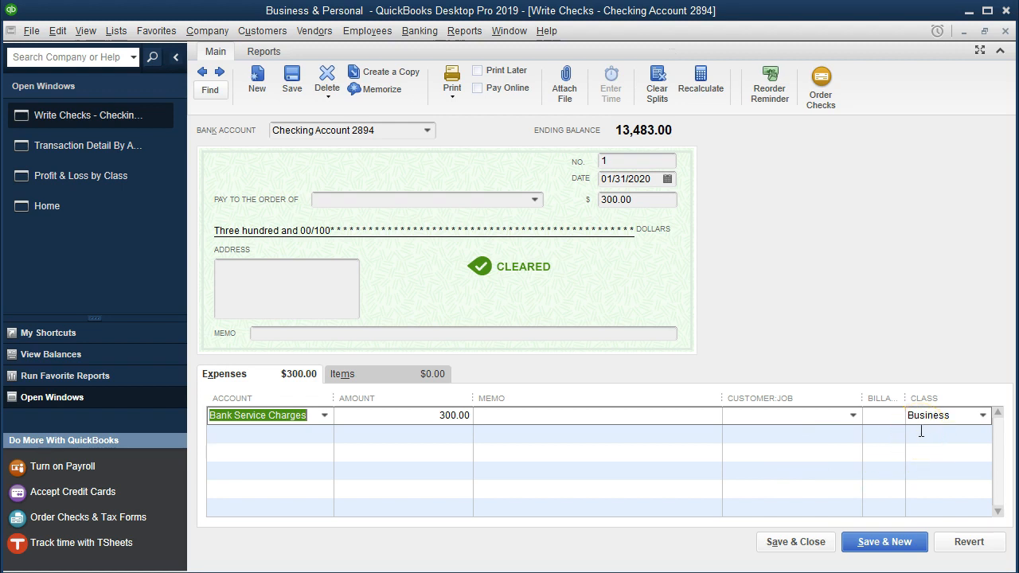
pyautogui.click(276, 435)
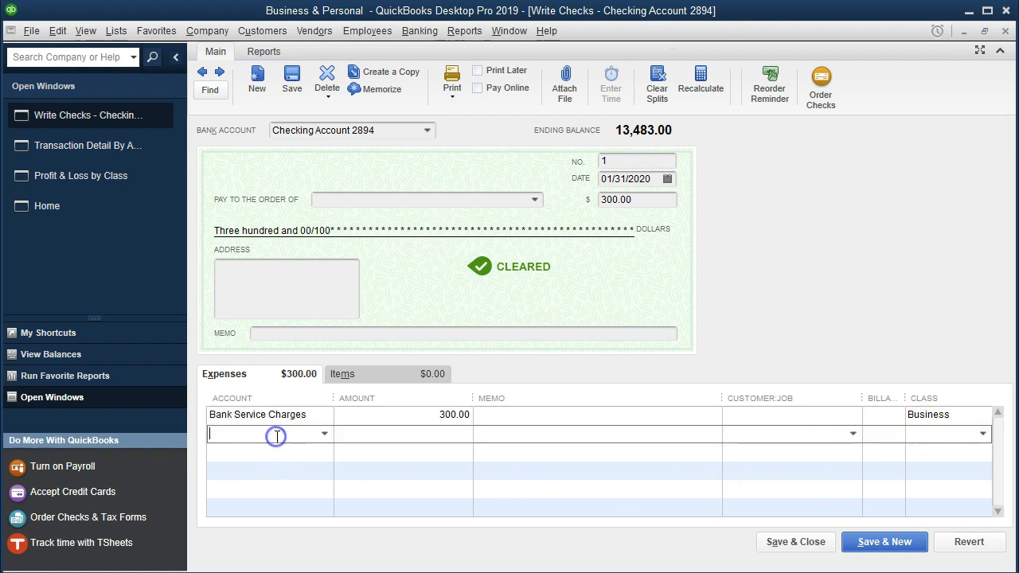
pyautogui.write('Bank Service Charges')
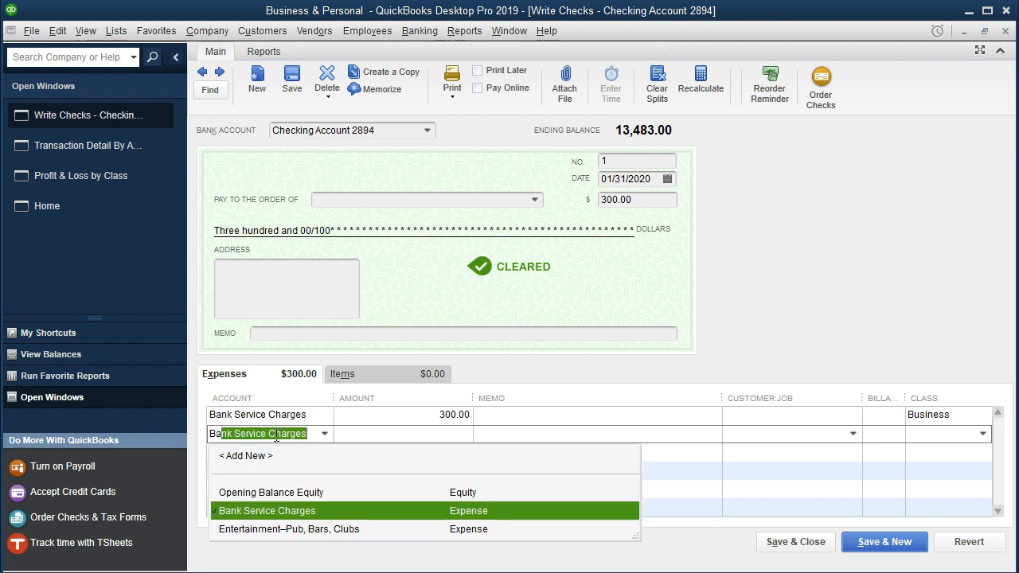
pyautogui.press('Tab')
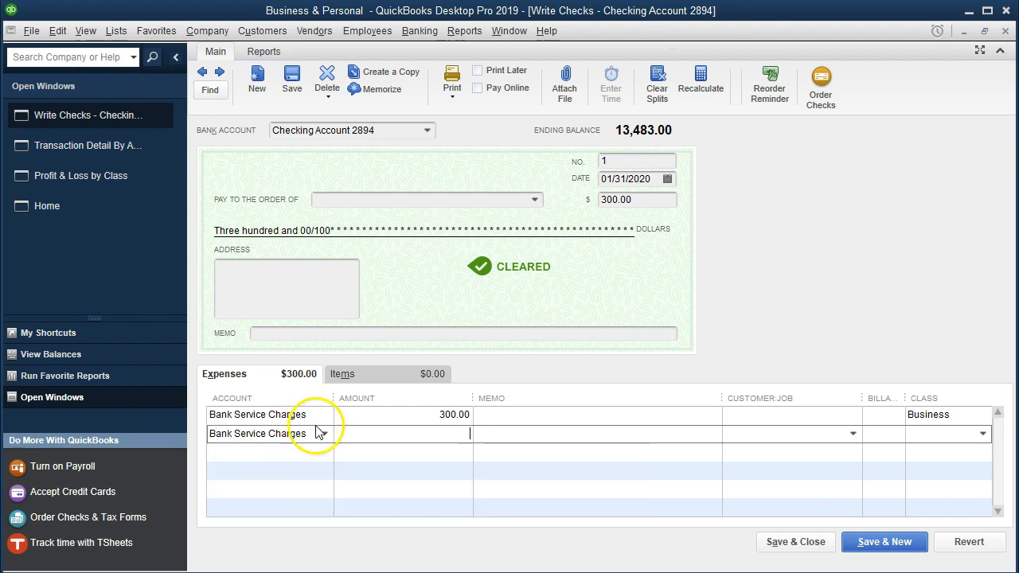
# Set the amount of both Bank Service Charges lines on the check to 150.00.
pyautogui.click(462, 415)
pyautogui.write('150')
pyautogui.press('Tab')
pyautogui.press('Tab')
pyautogui.press('Tab')
pyautogui.press('Tab')
pyautogui.press('Tab')
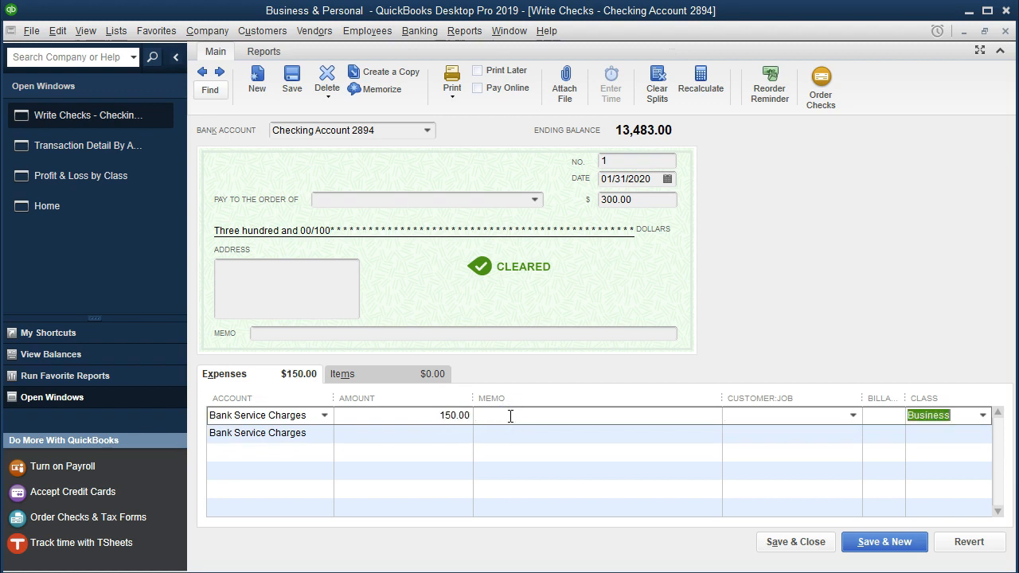
pyautogui.write('150')
pyautogui.press('Tab')
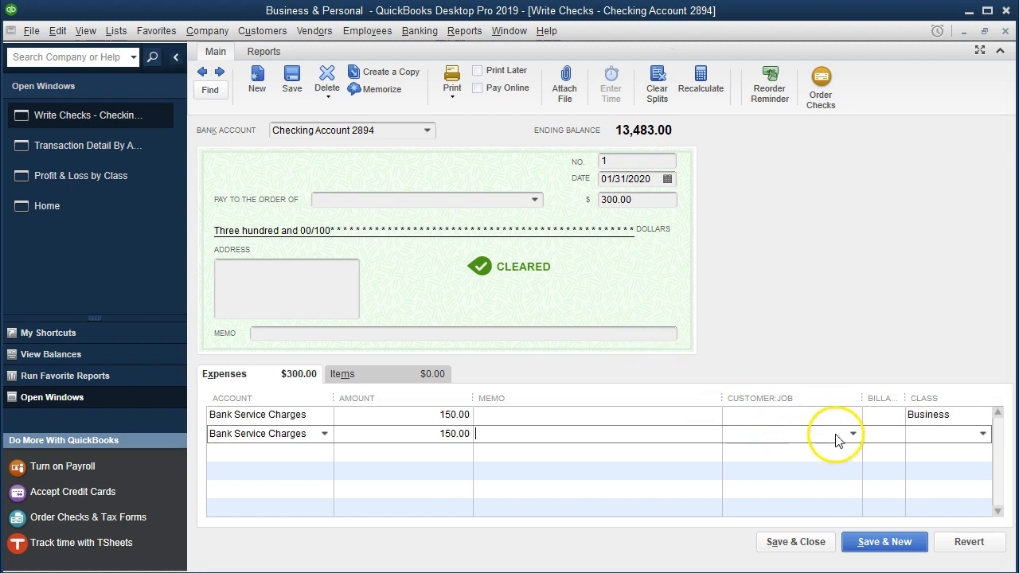
# Assign the Personal class to the second Bank Service Charges line.
pyautogui.click(919, 435)
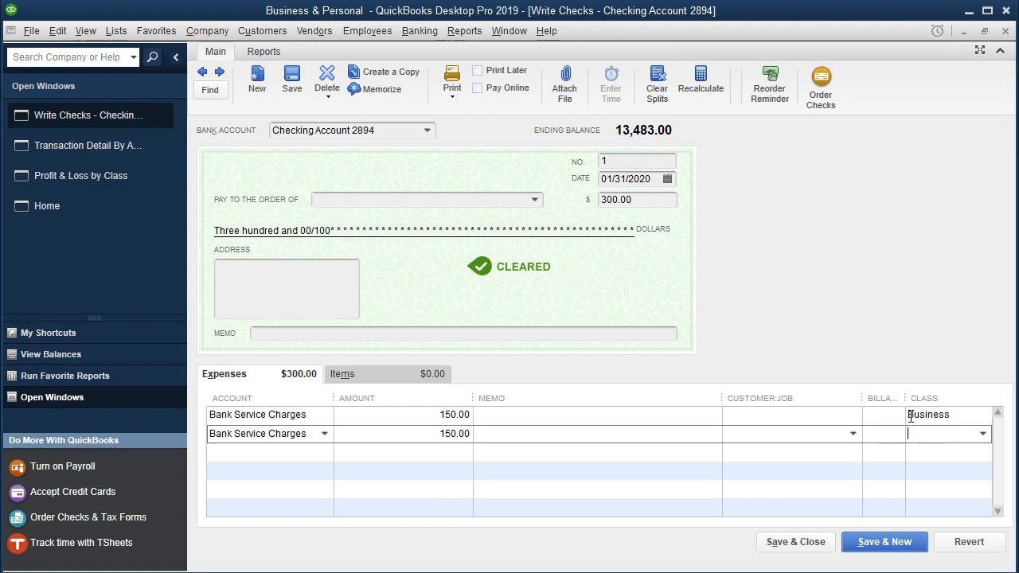
pyautogui.write('Personal')
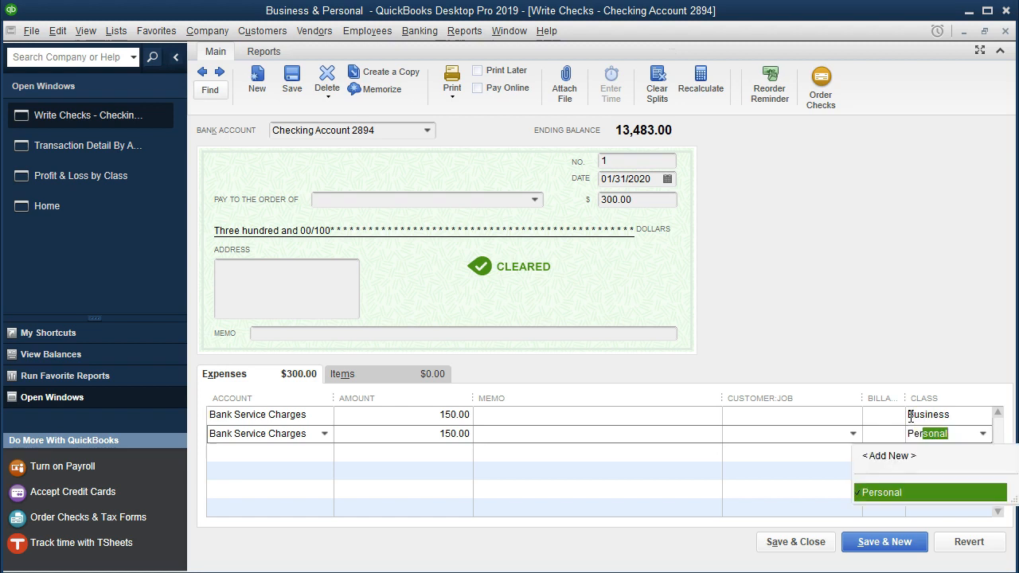
pyautogui.press('Tab')
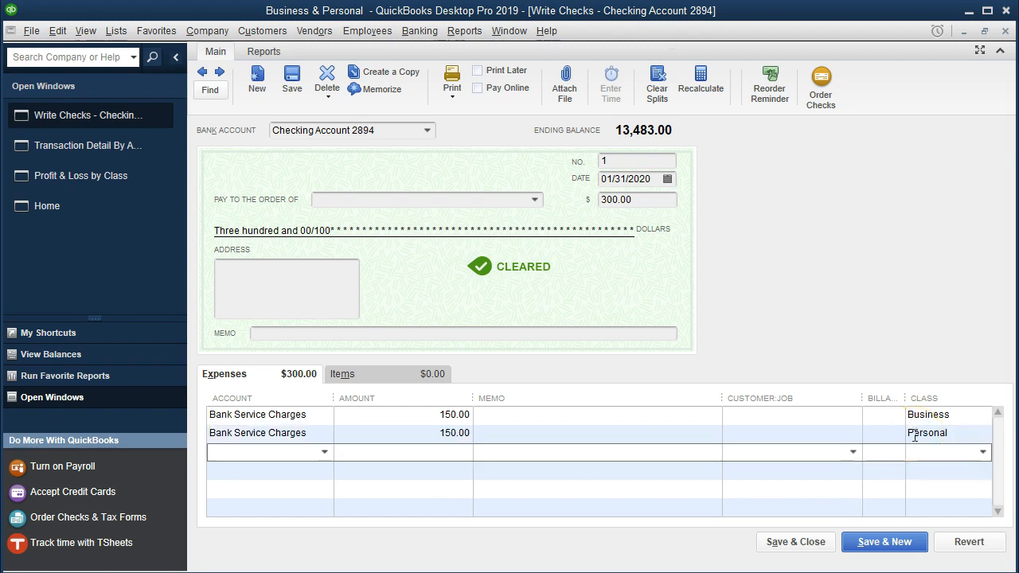
# Save and close the check, recording the changes, and close the transaction detail report.
pyautogui.click(800, 545)
pyautogui.click(439, 126)
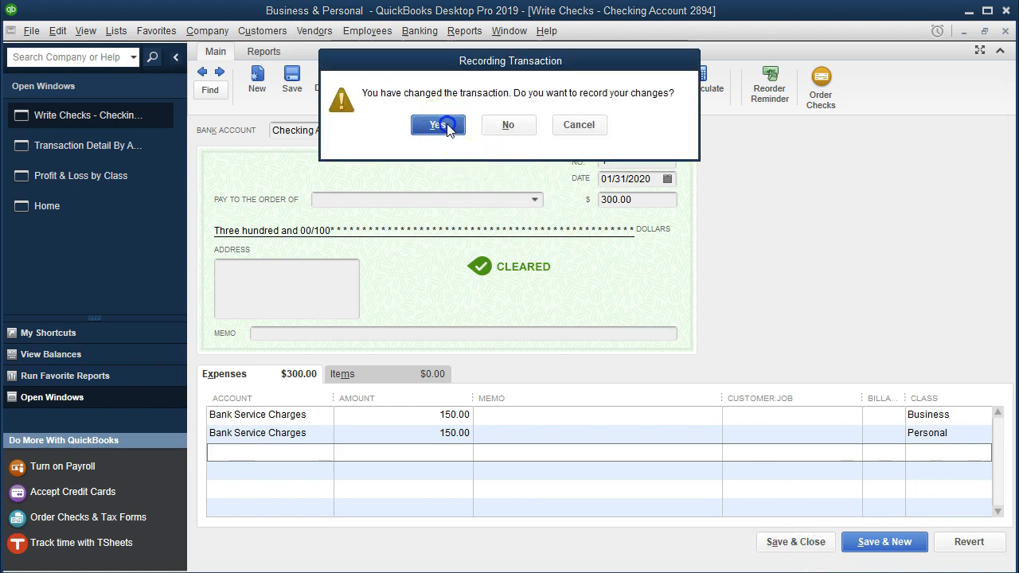
pyautogui.click(469, 171)
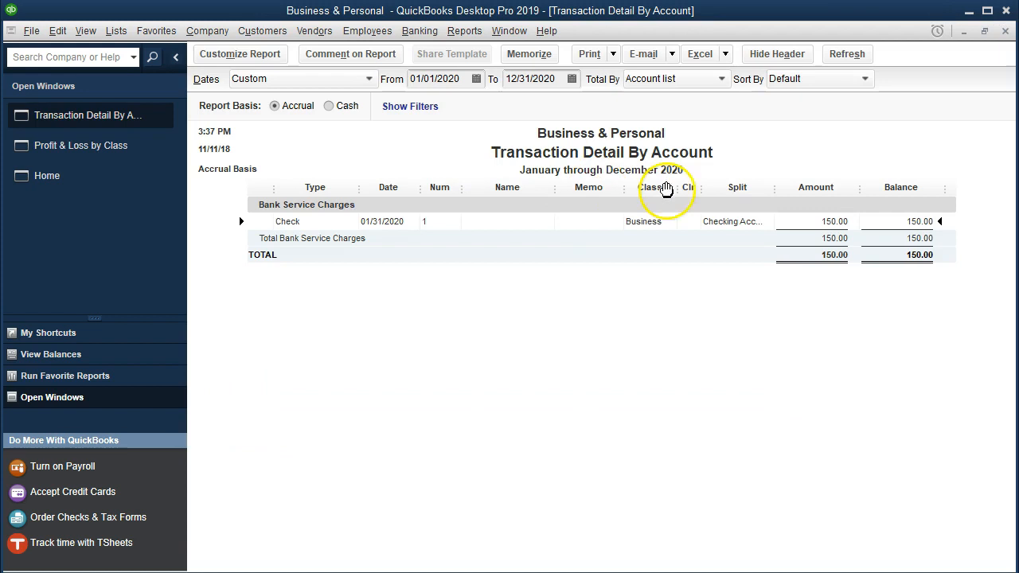
pyautogui.click(1005, 31)
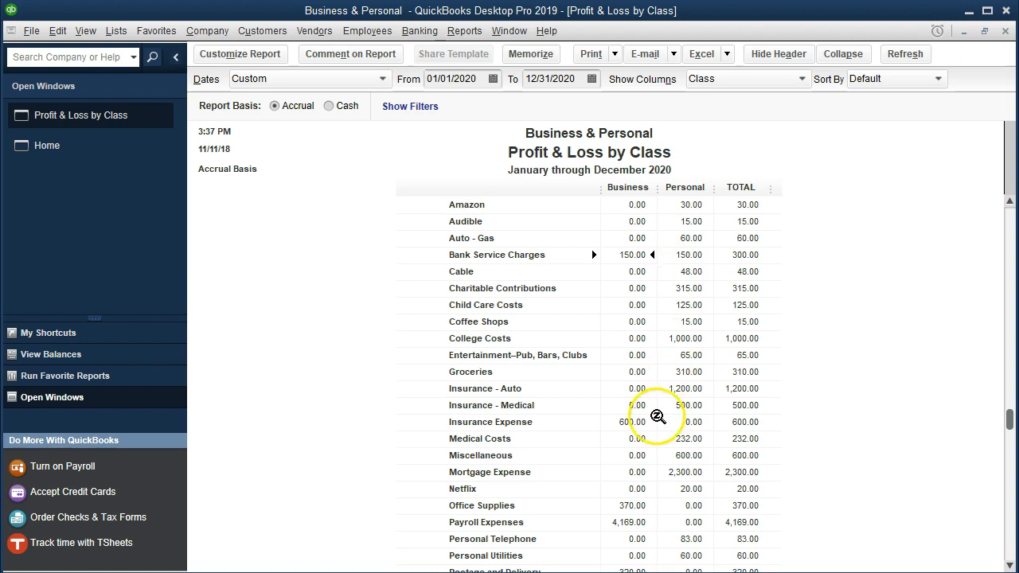
# Examine the updated Profit & Loss by Class report, comparing Business and Personal amounts for bank charges, office supplies and payroll expenses.
pyautogui.scroll(2, 640, 427)
pyautogui.scroll(1, 640, 428)
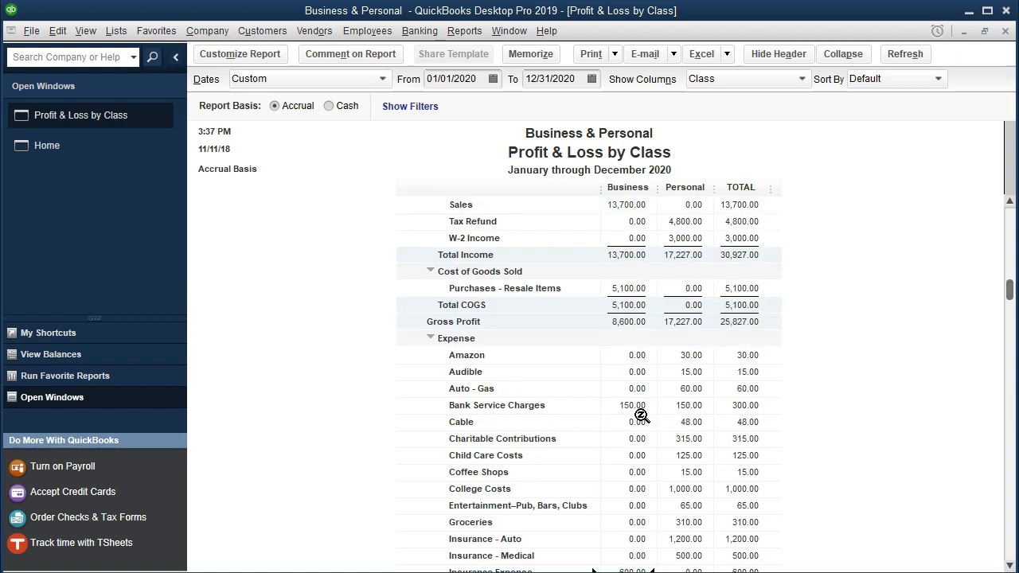
pyautogui.scroll(-2, 641, 405)
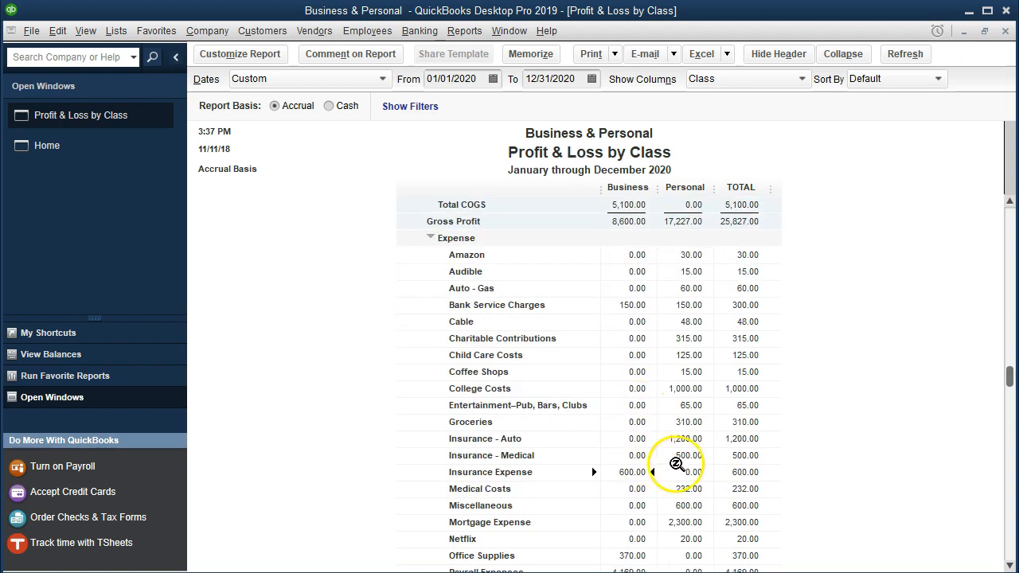
pyautogui.scroll(-1, 646, 469)
pyautogui.click(636, 510)
pyautogui.click(683, 510)
pyautogui.click(642, 517)
pyautogui.click(685, 523)
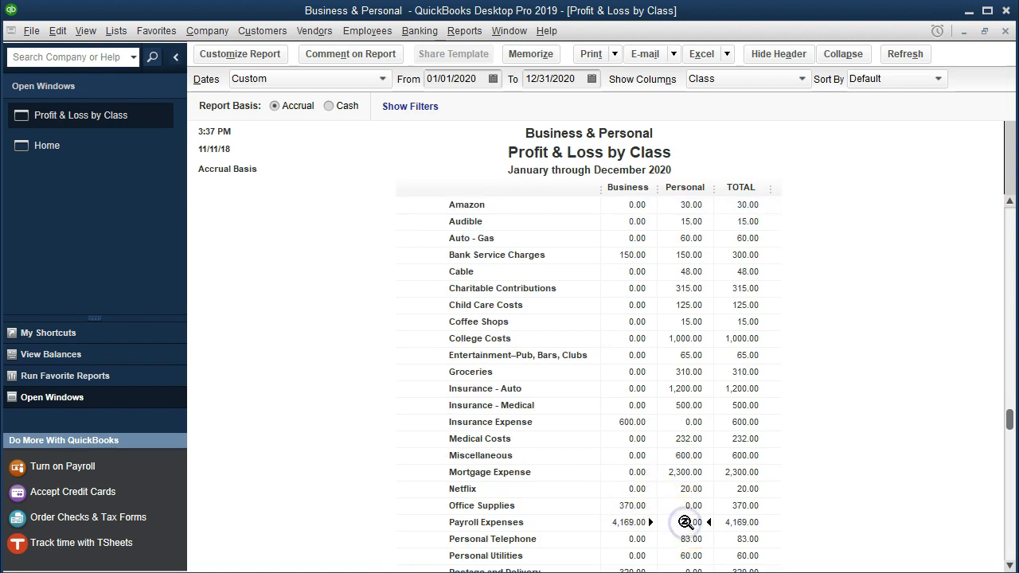
pyautogui.scroll(-1, 685, 522)
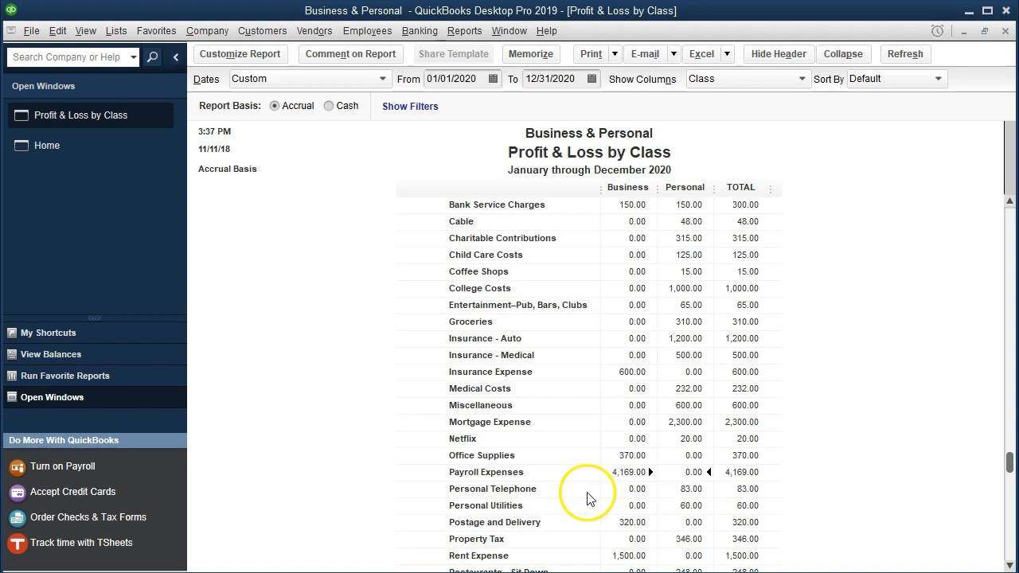
pyautogui.click(681, 456)
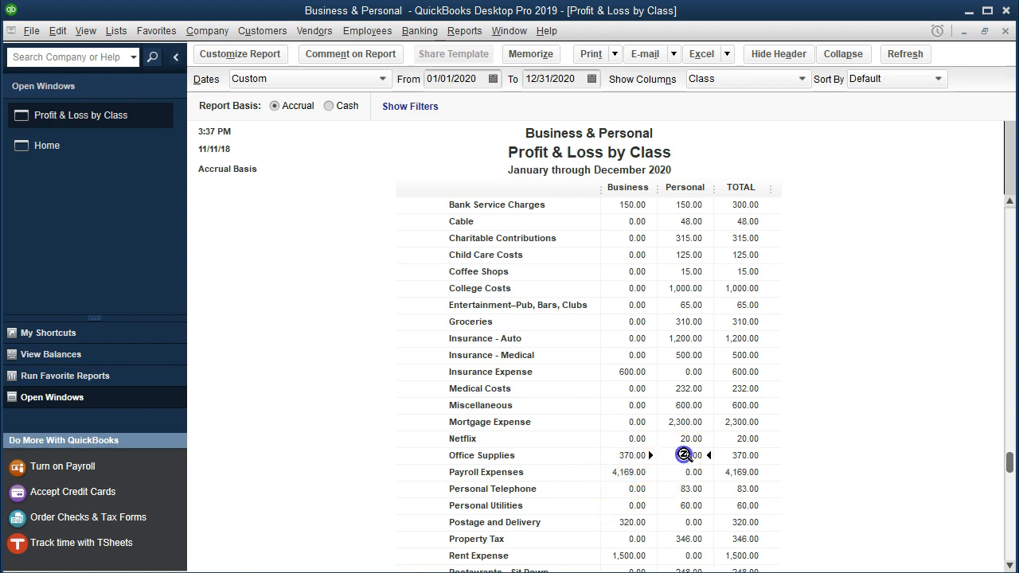
# Open the check behind the Business amount for Bank Service Charges through its transaction detail.
pyautogui.scroll(-1, 684, 454)
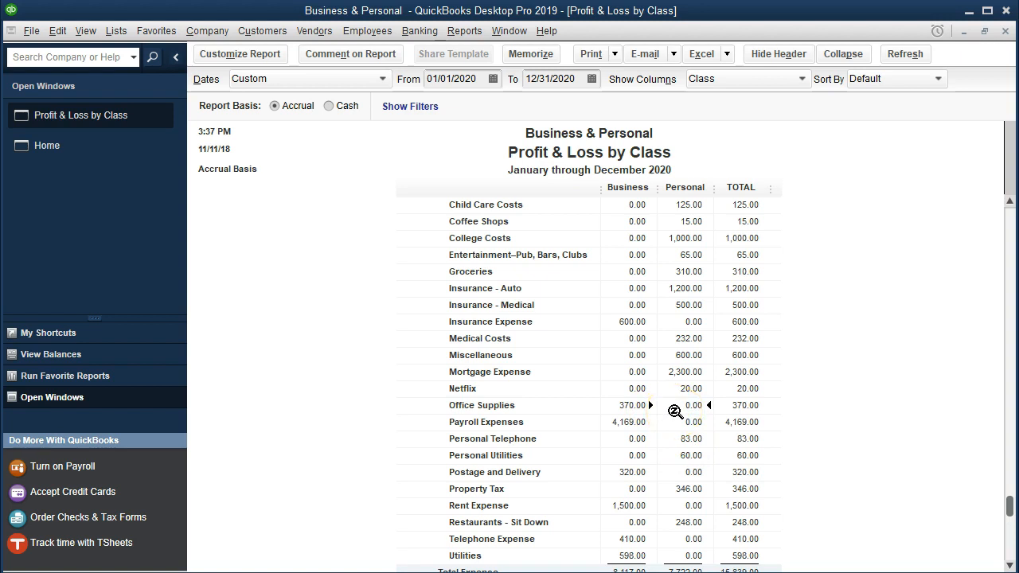
pyautogui.scroll(-1, 674, 411)
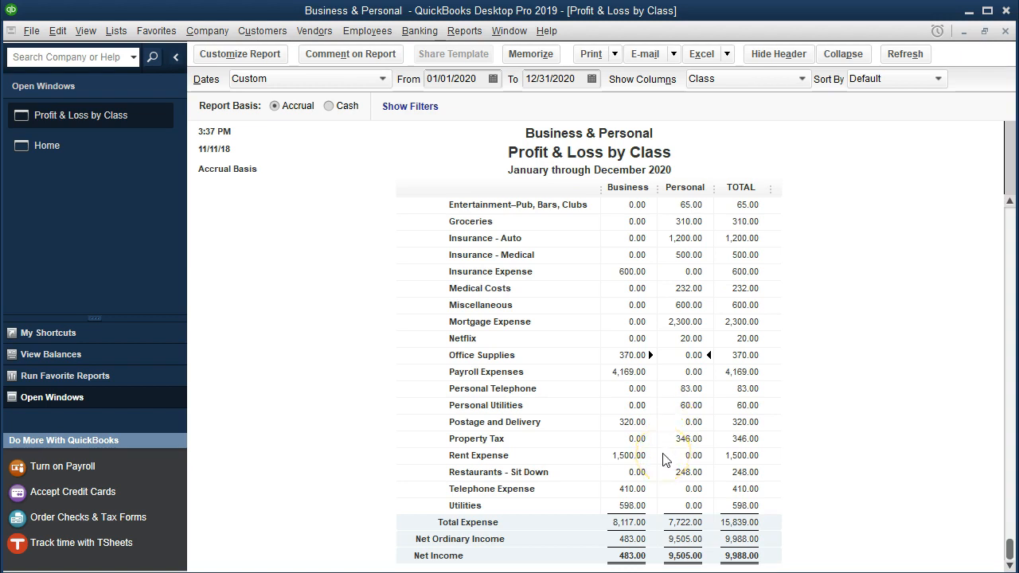
pyautogui.scroll(5, 663, 453)
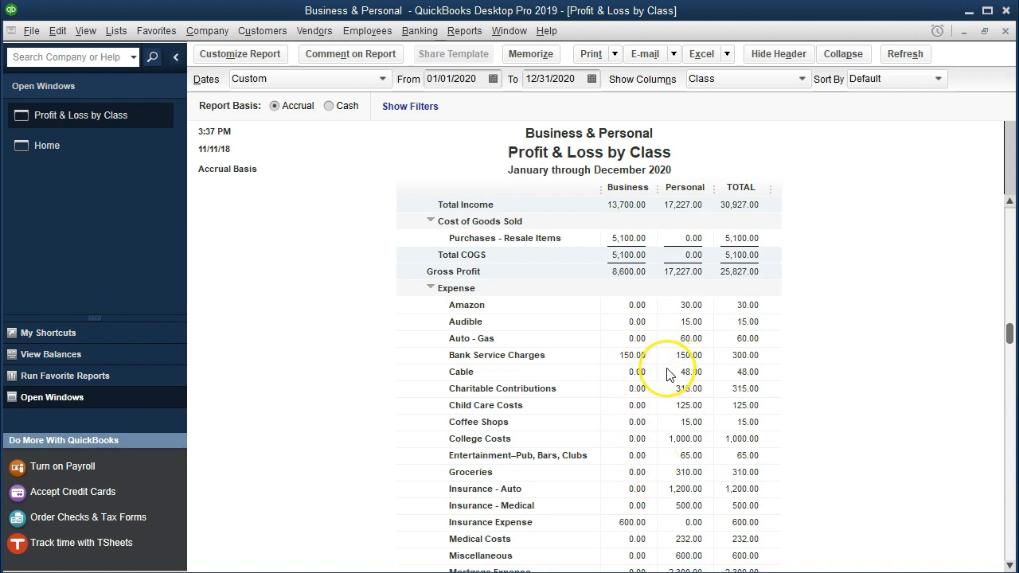
pyautogui.doubleClick(627, 355)
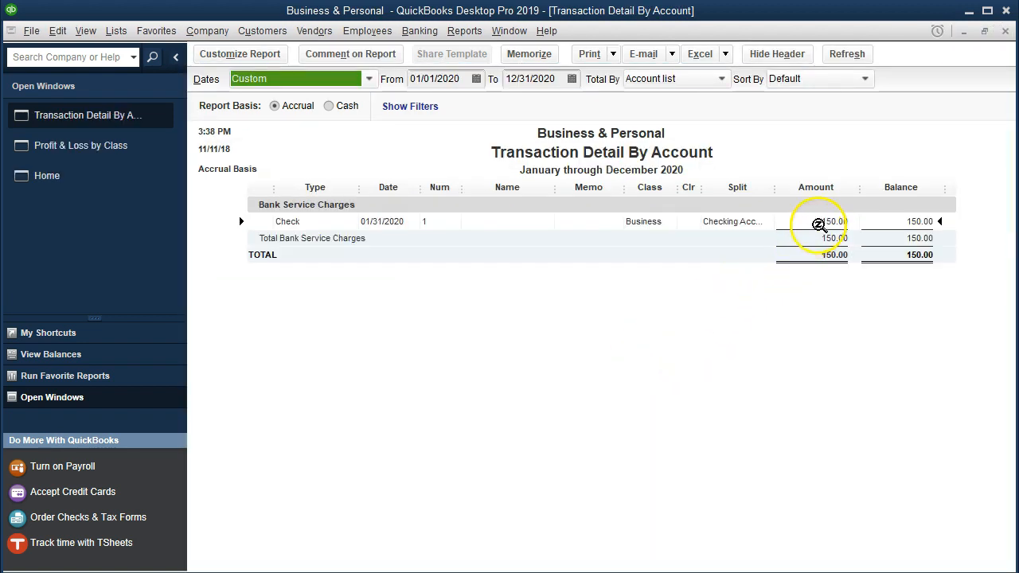
pyautogui.doubleClick(818, 220)
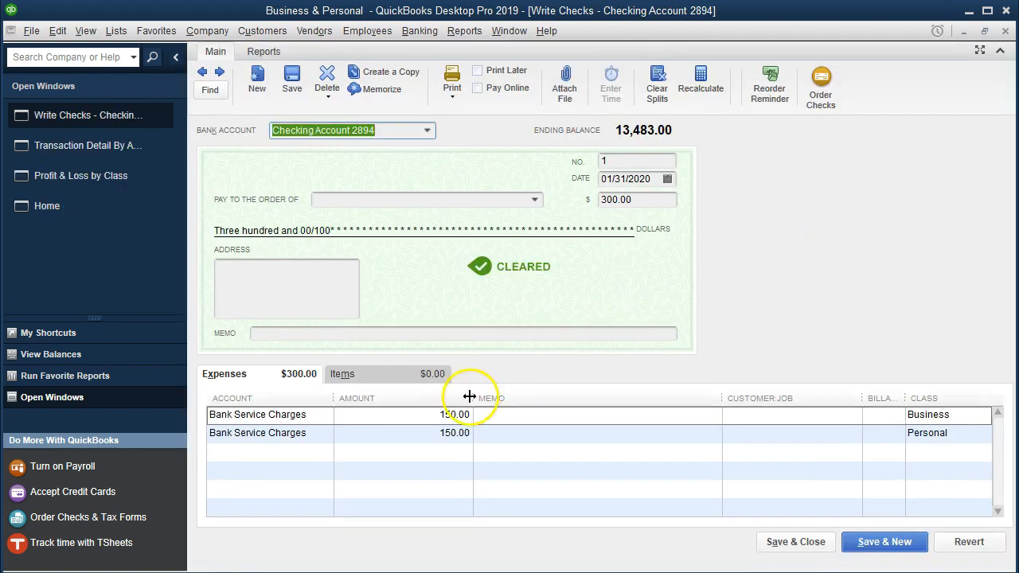
# Change the account on the check's second expense line to Personal - Bank Service Charges.
pyautogui.click(313, 434)
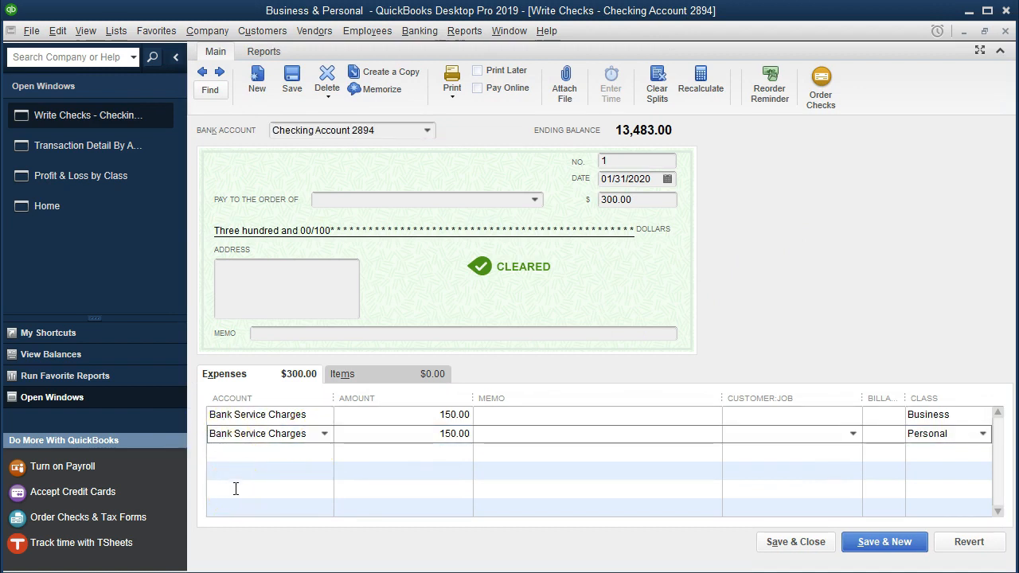
pyautogui.write('Persona')
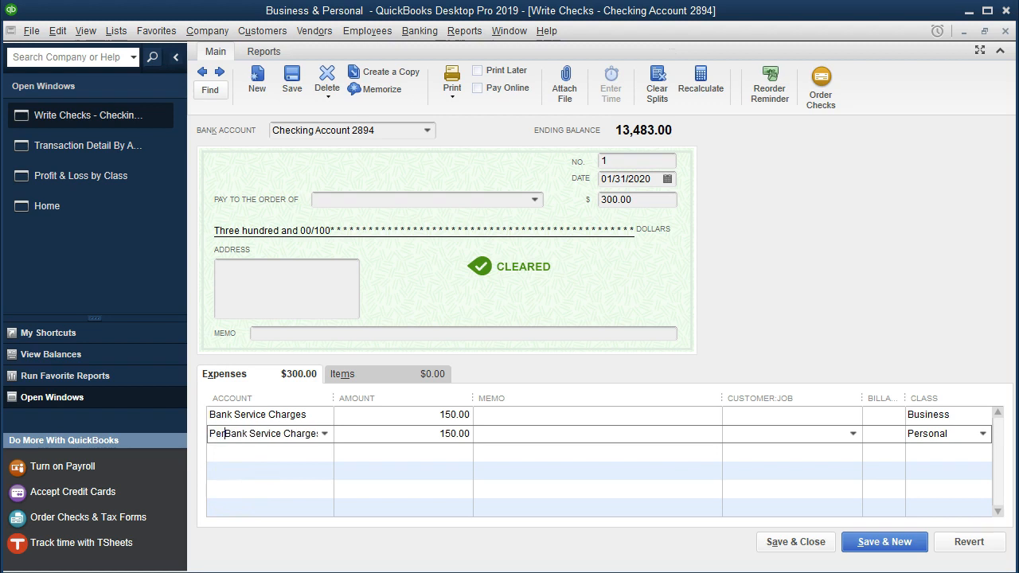
pyautogui.write('l -')
pyautogui.click(231, 435)
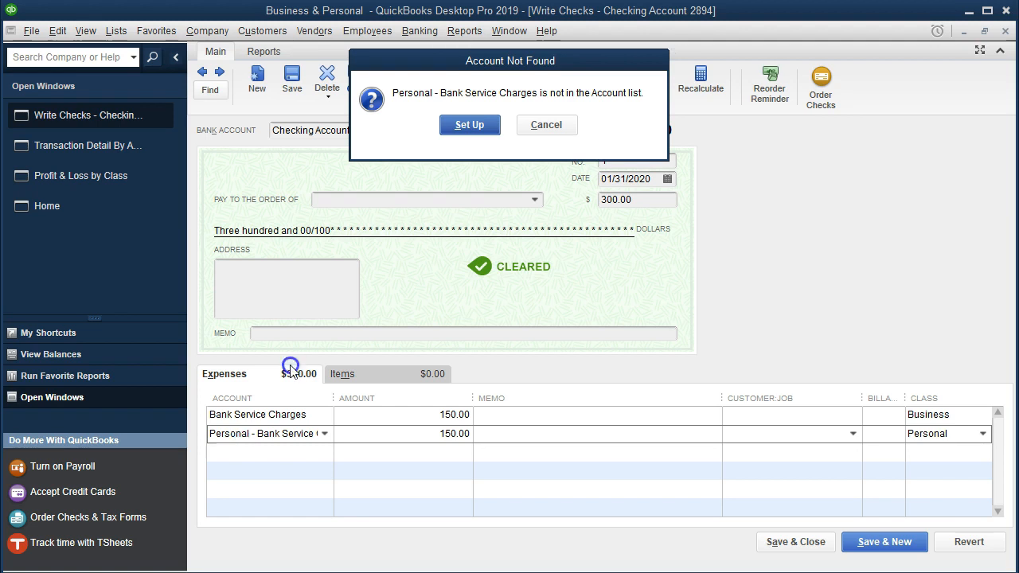
# Set up Personal - Bank Service Charges as a new Expense account and save it.
pyautogui.click(450, 130)
pyautogui.click(397, 211)
pyautogui.click(714, 431)
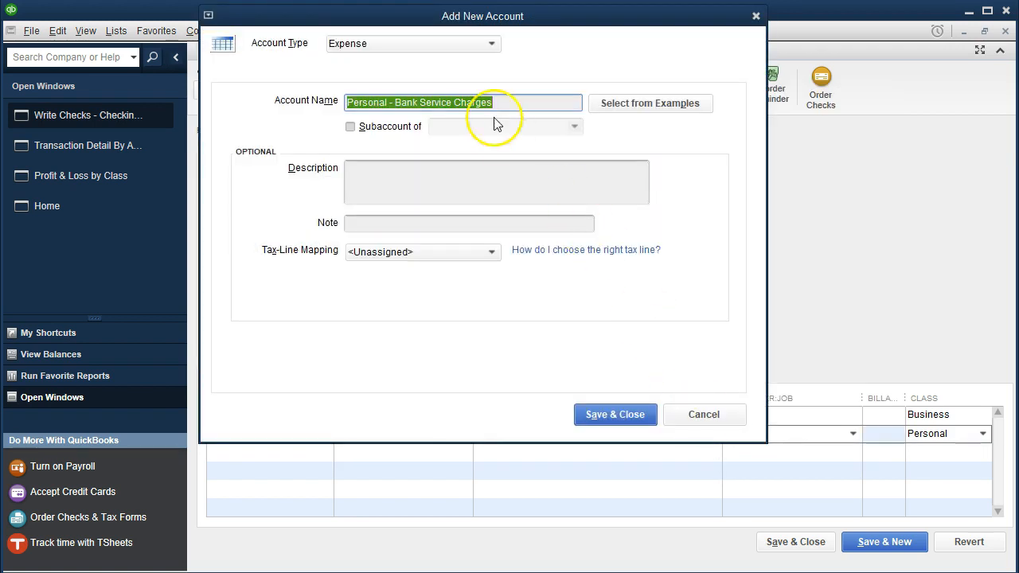
pyautogui.click(608, 417)
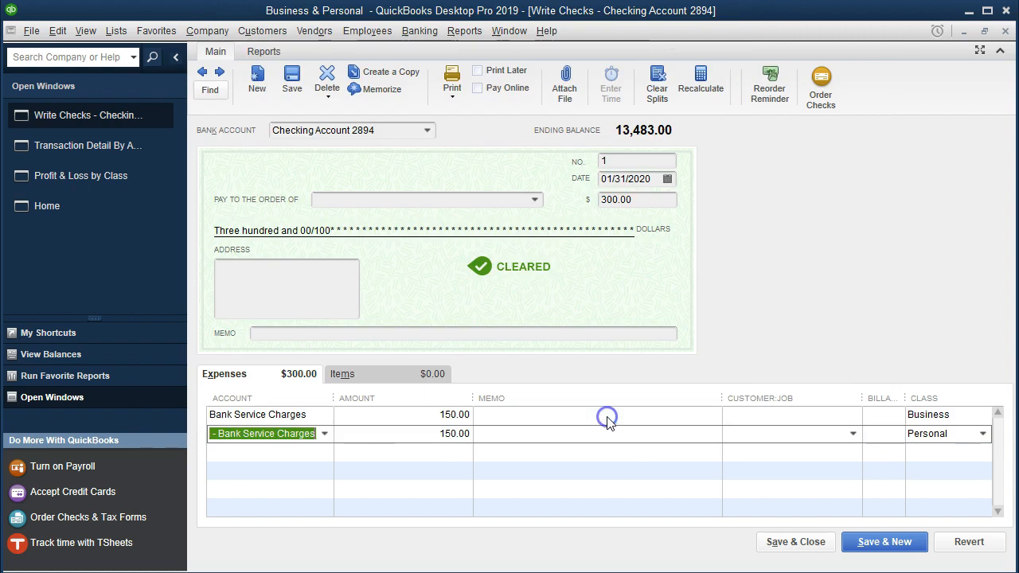
# Save and close the reclassified check, accepting its future date, and return to the Profit & Loss by Class report.
pyautogui.click(781, 544)
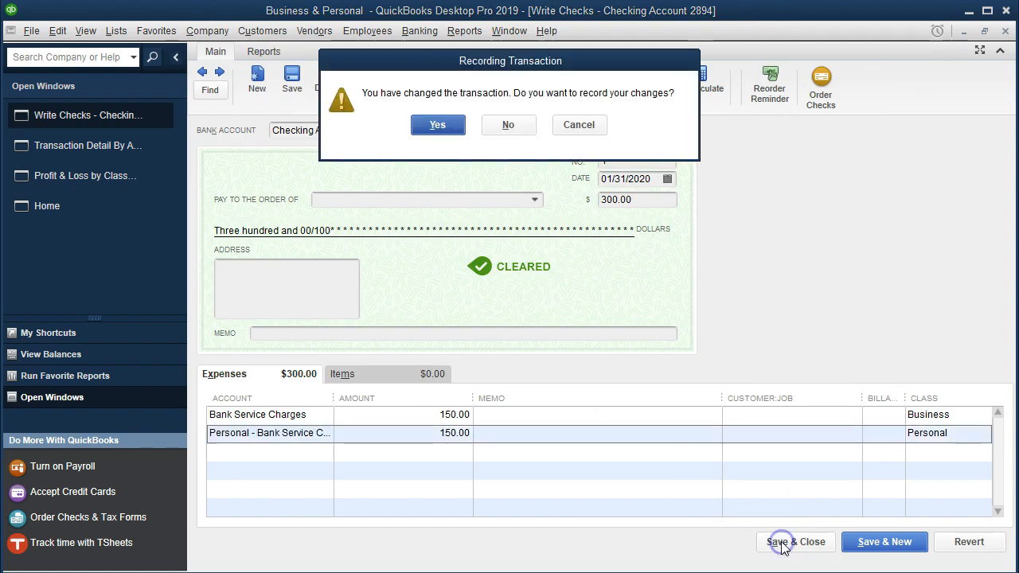
pyautogui.click(437, 125)
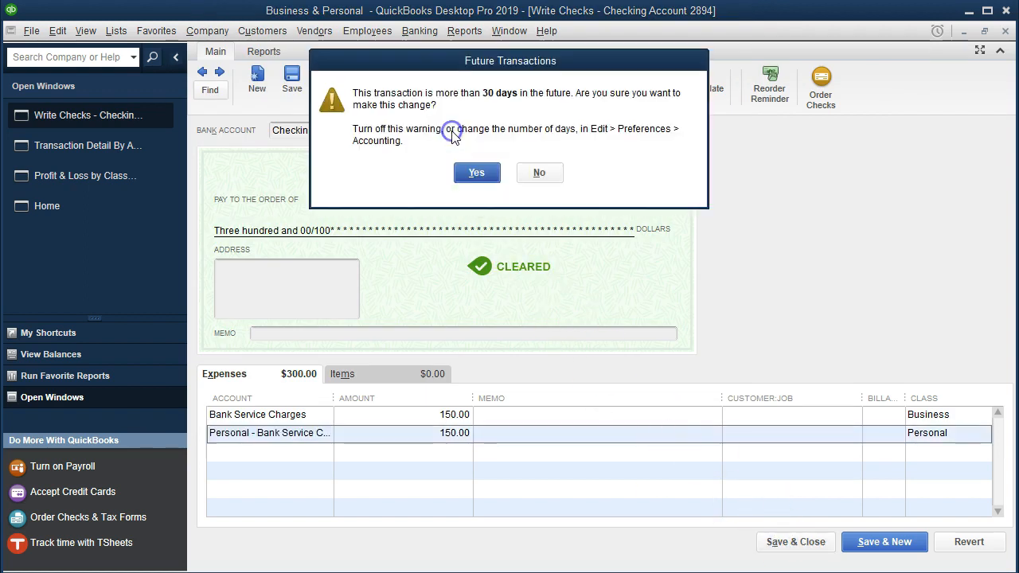
pyautogui.click(478, 171)
pyautogui.click(358, 260)
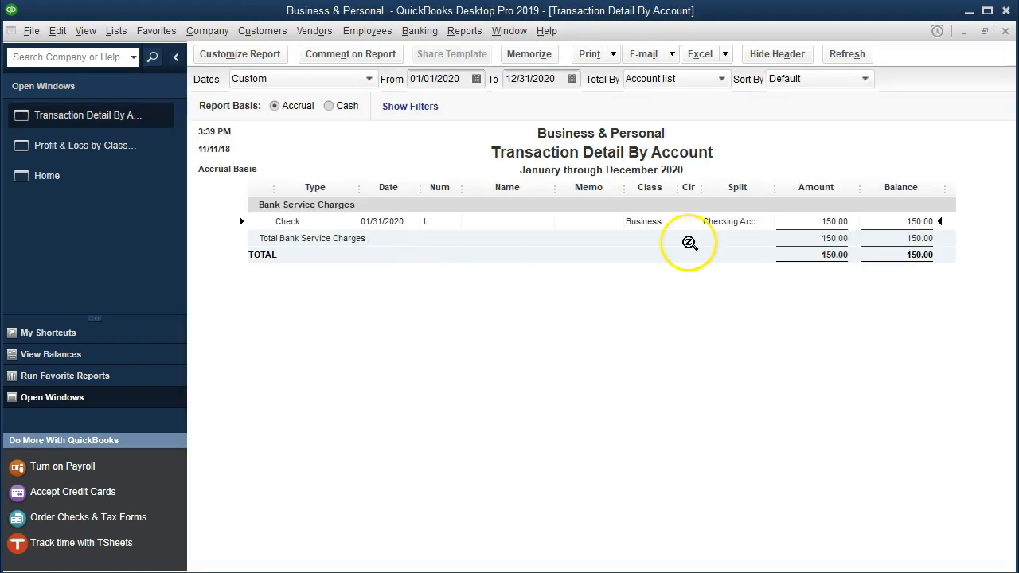
pyautogui.click(1005, 31)
pyautogui.click(342, 255)
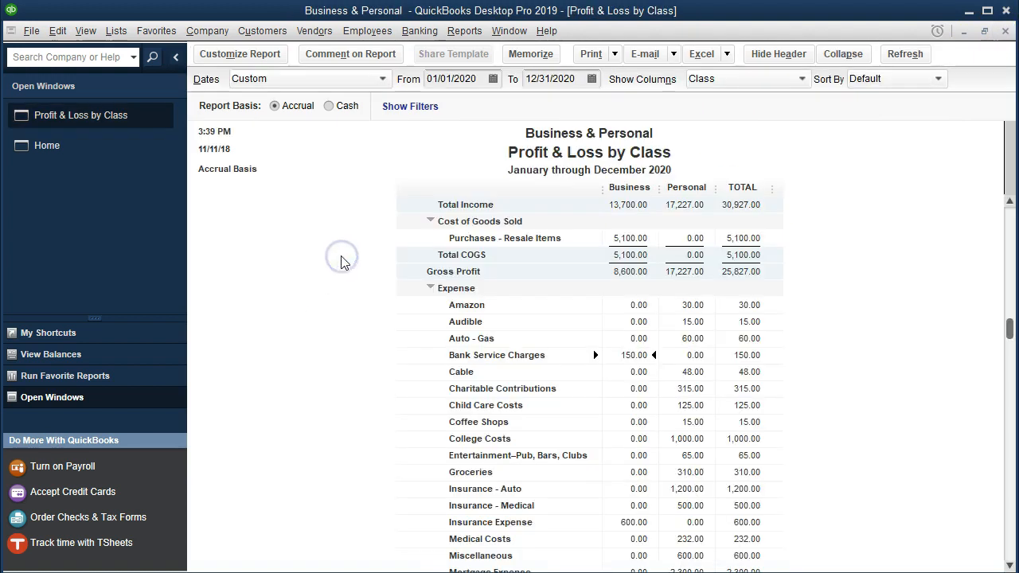
# Examine the Profit & Loss by Class report, comparing the Bank Service Charges and Personal - Bank Service Charges rows across both classes.
pyautogui.doubleClick(634, 353)
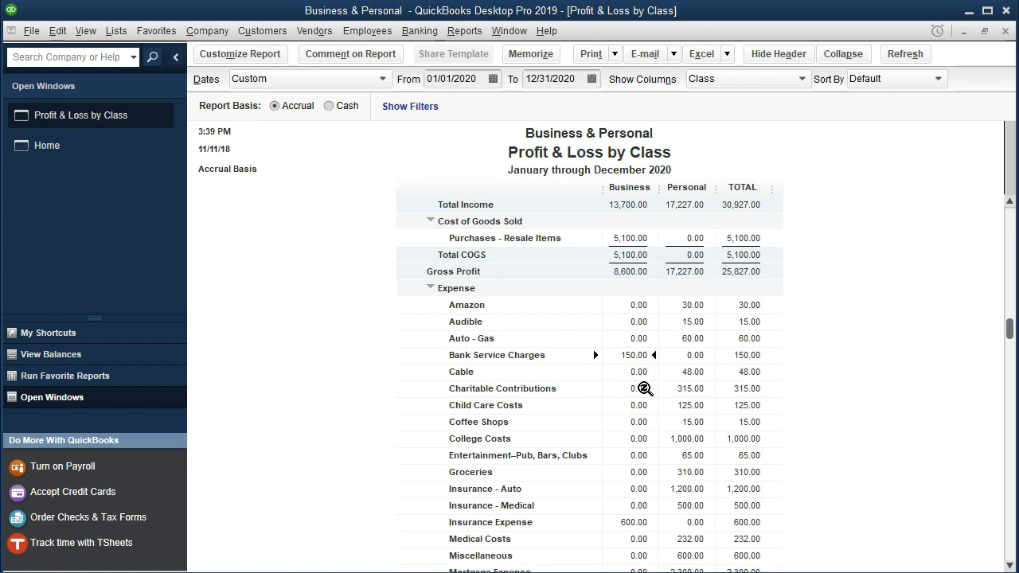
pyautogui.scroll(-4, 643, 388)
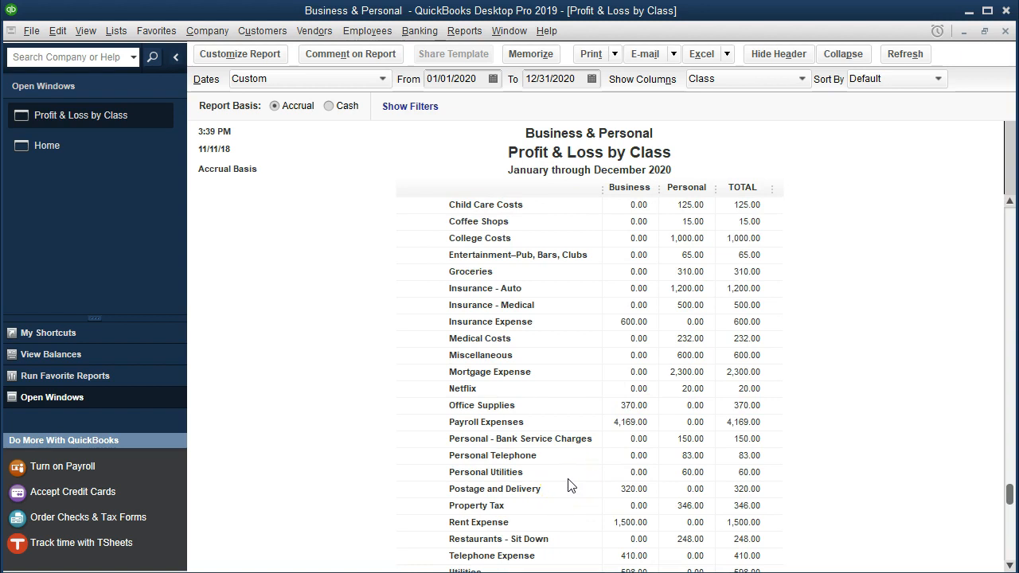
pyautogui.click(686, 439)
pyautogui.scroll(4, 640, 469)
pyautogui.click(682, 303)
pyautogui.press('Down')
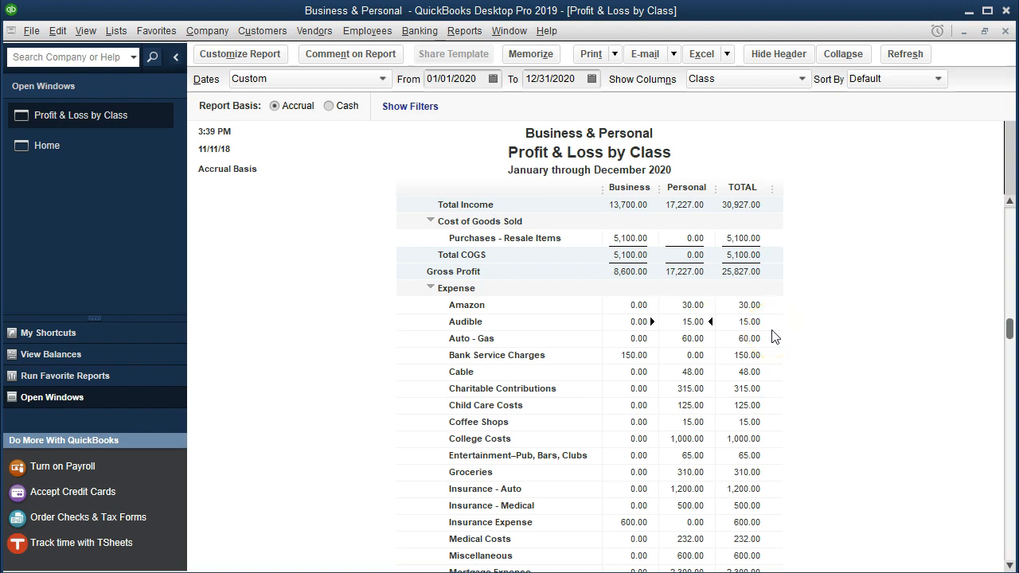
pyautogui.press('Down')
pyautogui.press('Down')
pyautogui.press('Left')
pyautogui.press('Right')
pyautogui.click(754, 379)
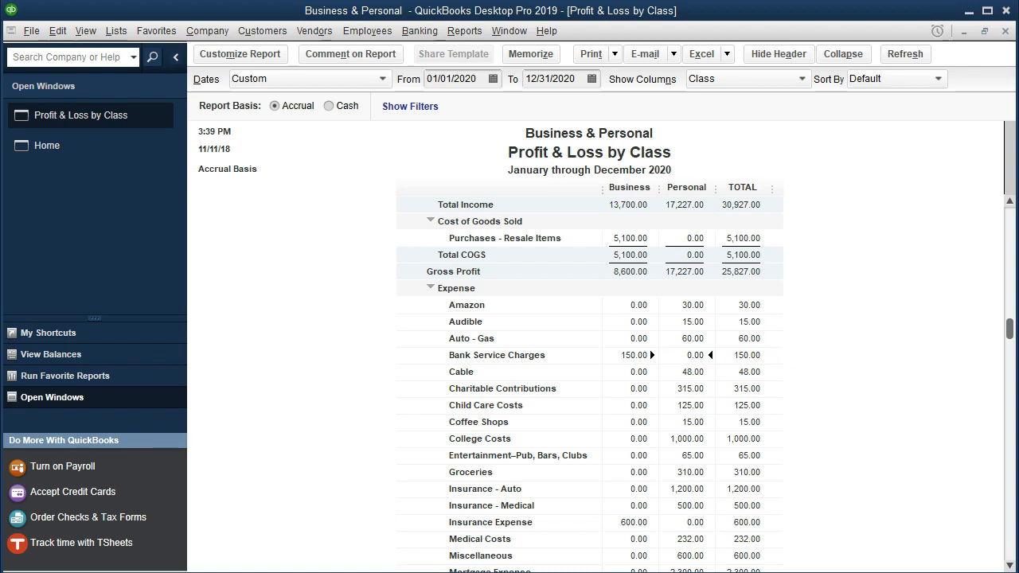